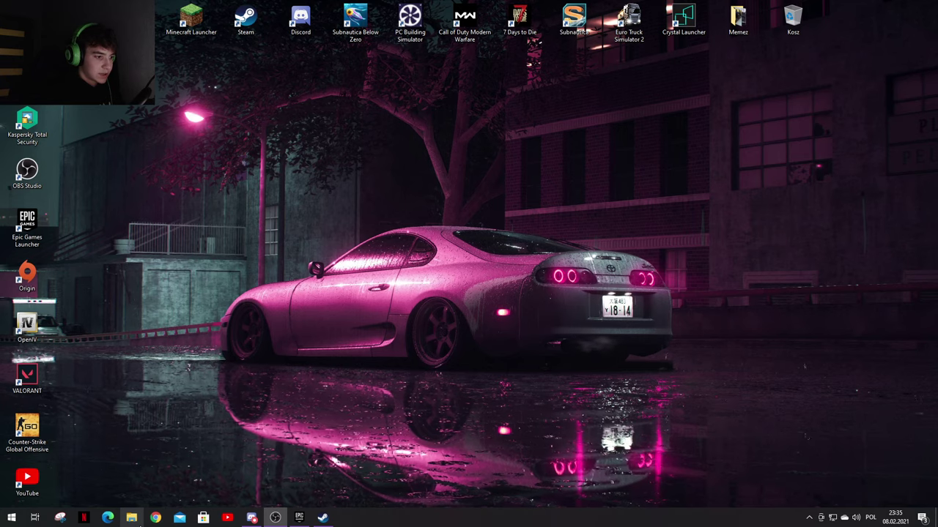
Step: Open the GTAV game folder inside Program Files (x86) on the DATA (D:) drive
click(131, 518)
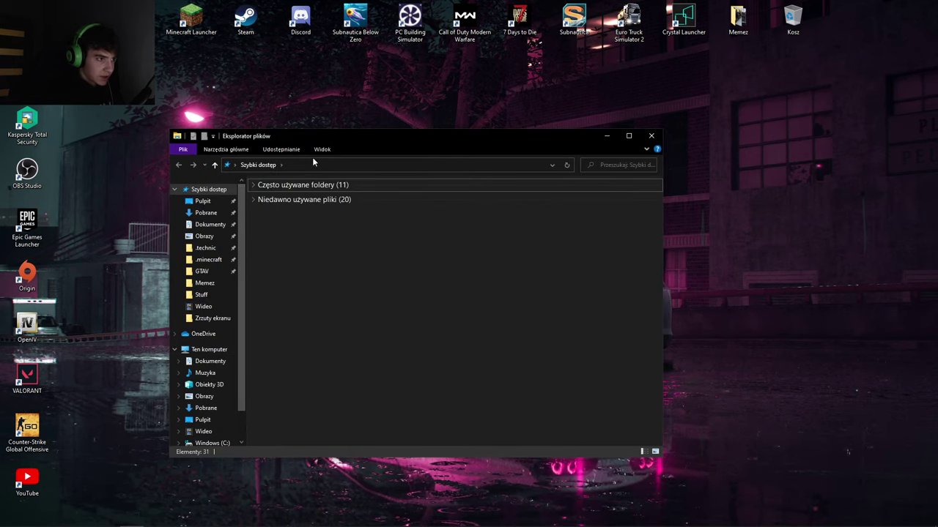
click(210, 349)
click(434, 296)
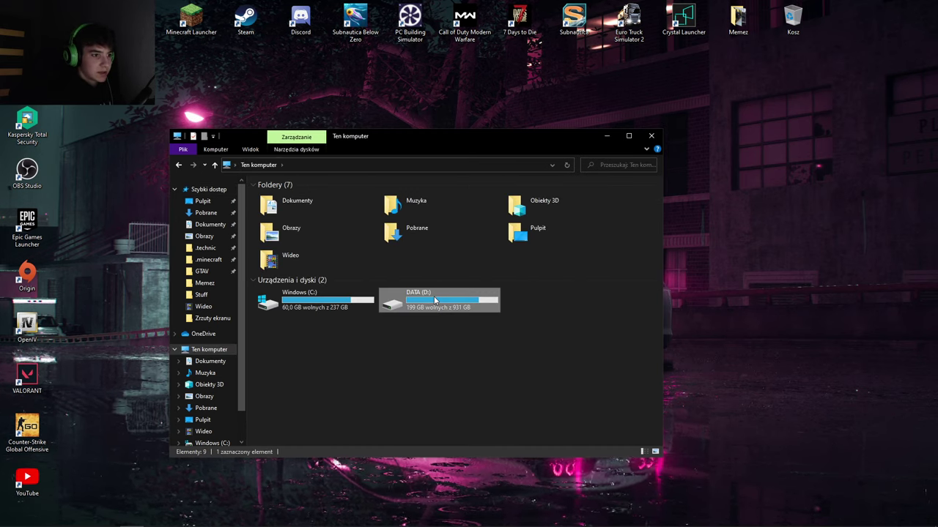
double_click(434, 296)
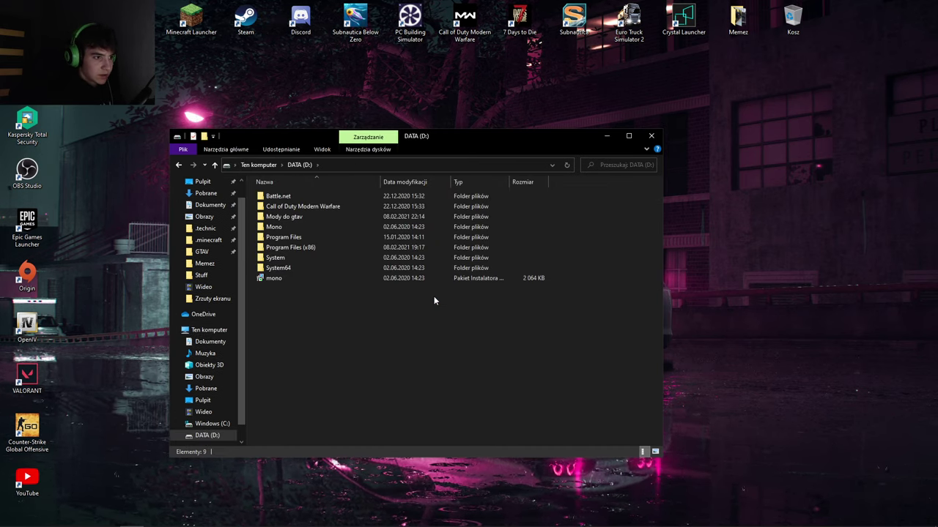
double_click(310, 248)
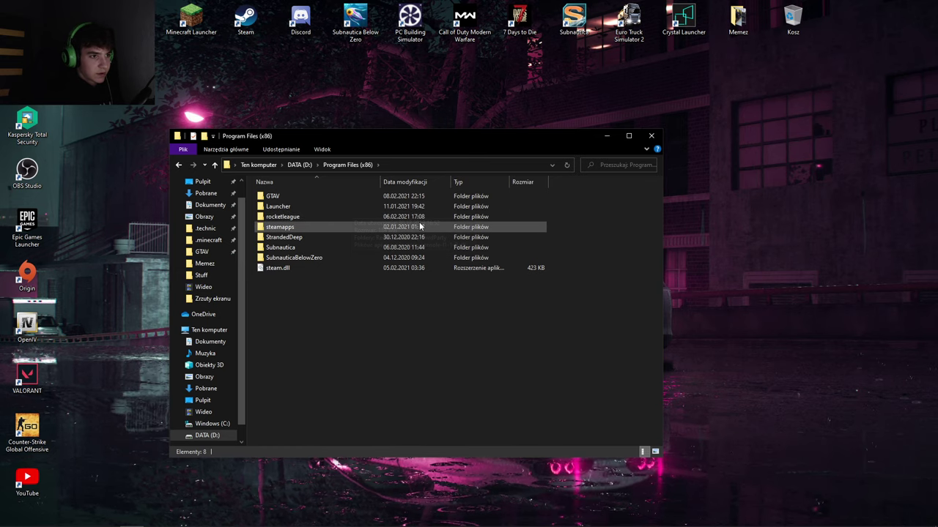
double_click(289, 198)
scroll(515, 218, down, 1)
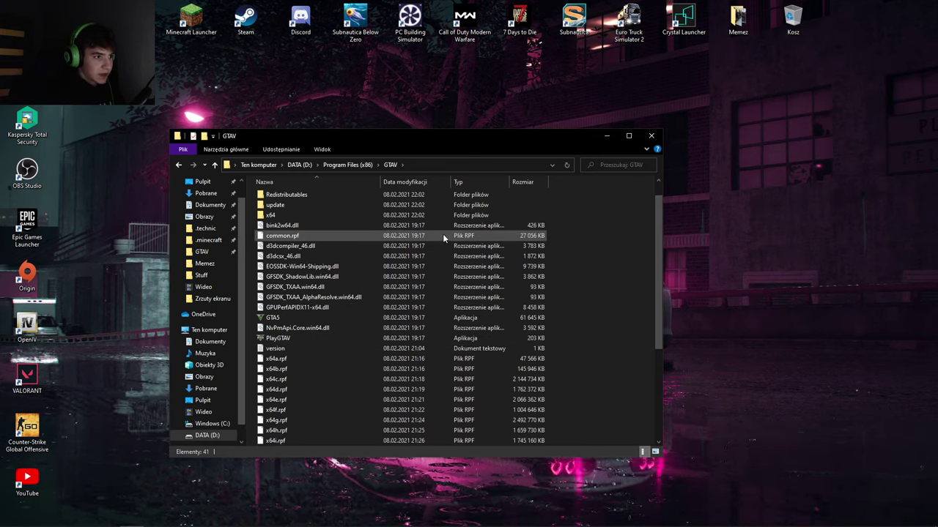
Step: Open a second file window and put the ScriptHookV and MenyooSP archives on the desktop
right_click(132, 519)
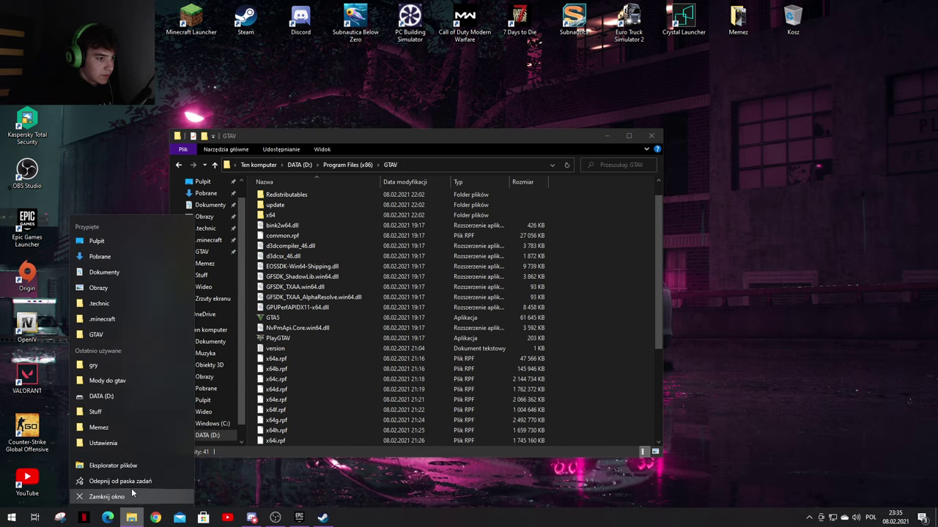
click(98, 469)
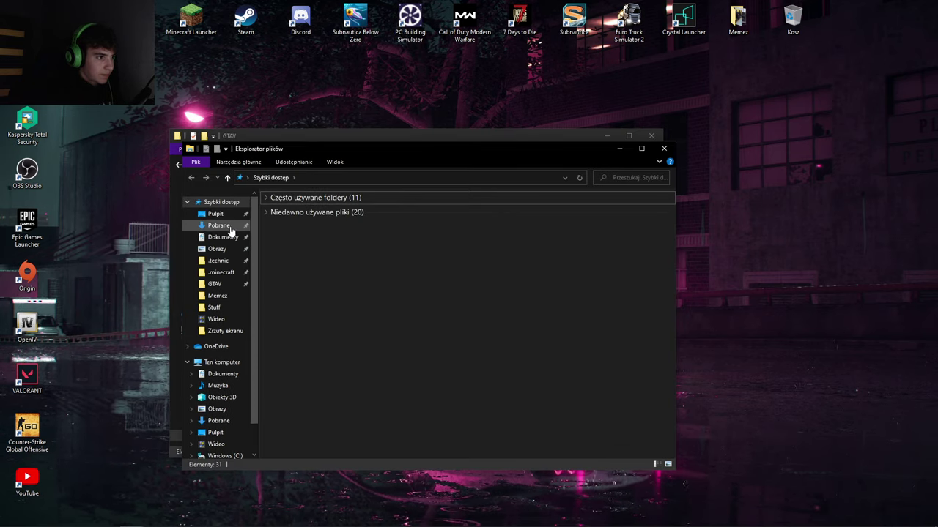
drag(461, 157, 937, 135)
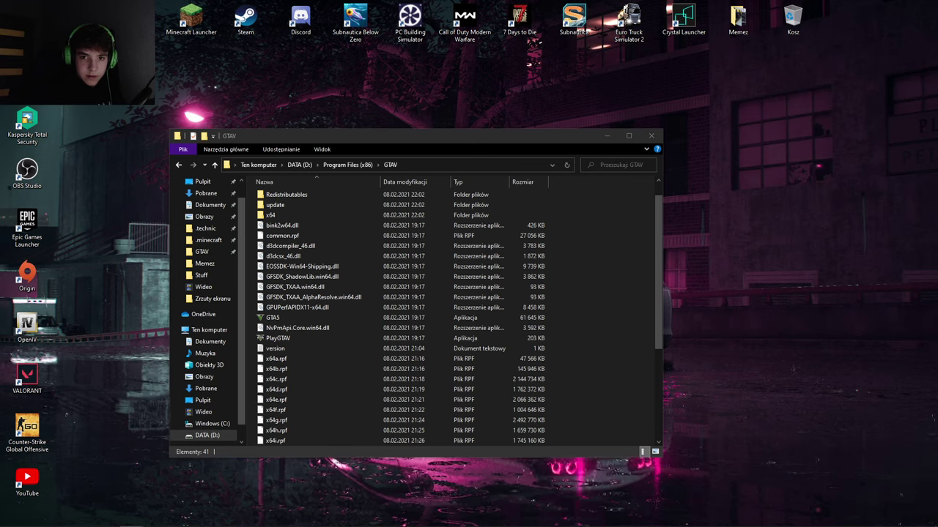
drag(668, 175, 736, 110)
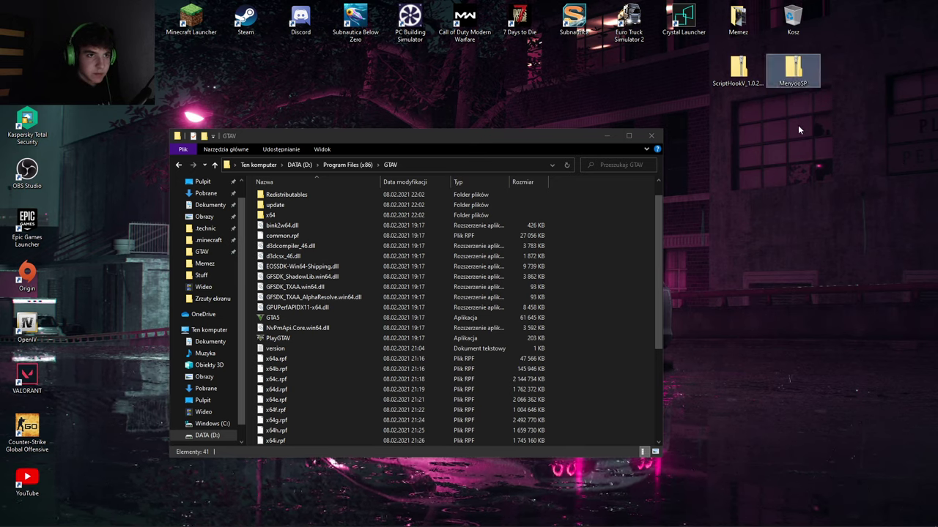
key(ctrl+v)
click(747, 75)
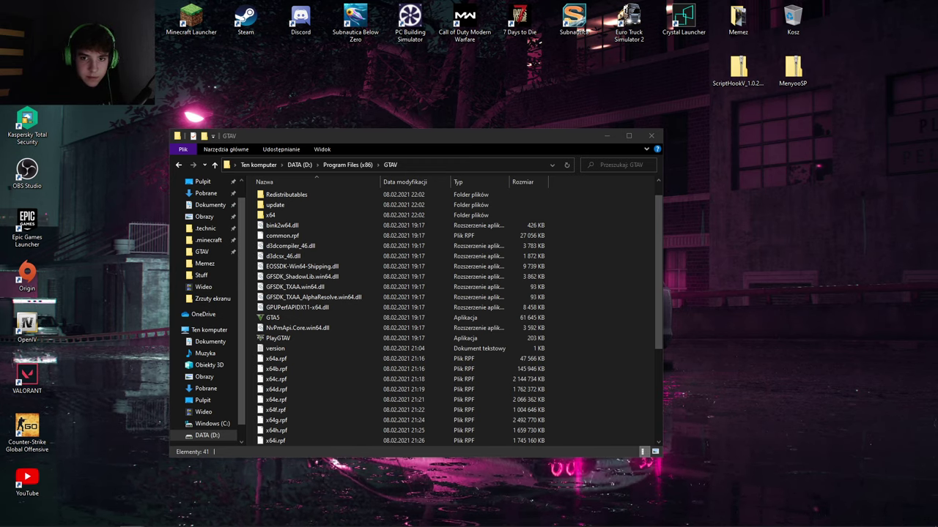
Step: Open the bin folder of the ScriptHookV archive in a window beside the GTAV folder
double_click(738, 69)
drag(660, 111, 482, 162)
drag(414, 142, 263, 53)
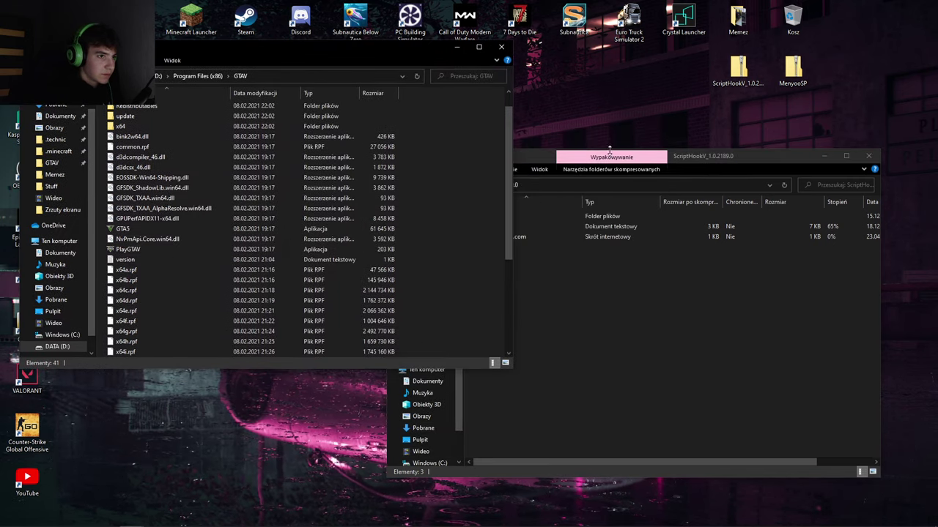
click(784, 159)
drag(784, 158, 840, 147)
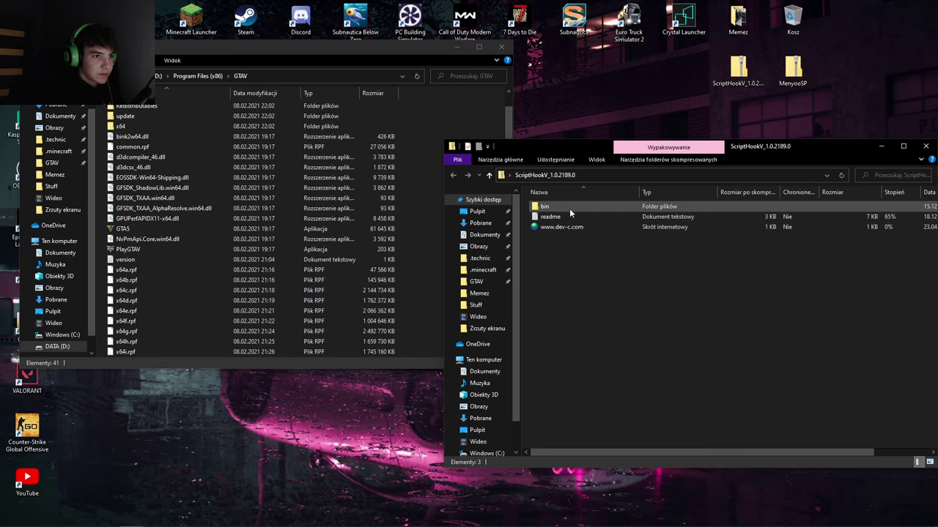
double_click(566, 207)
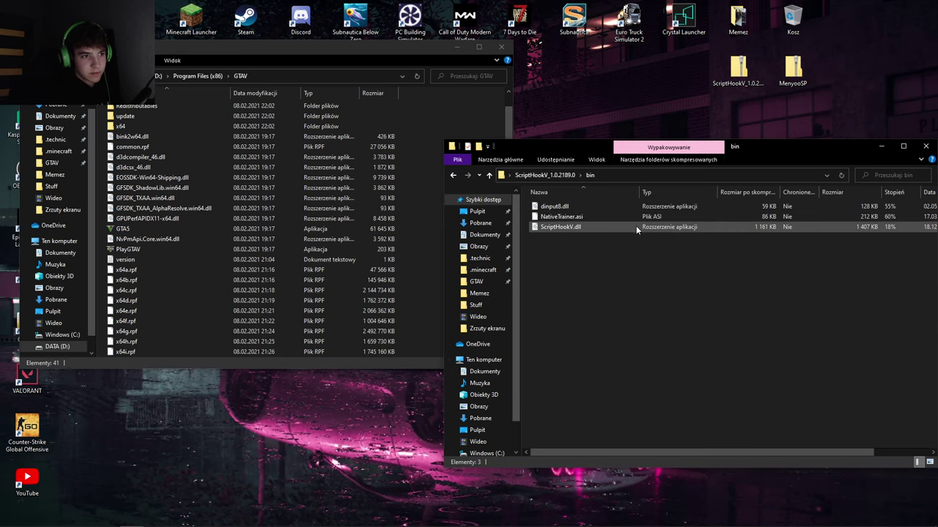
Step: Copy dinput8.dll and ScriptHookV.dll from the archive's bin folder into the GTAV folder
click(572, 209)
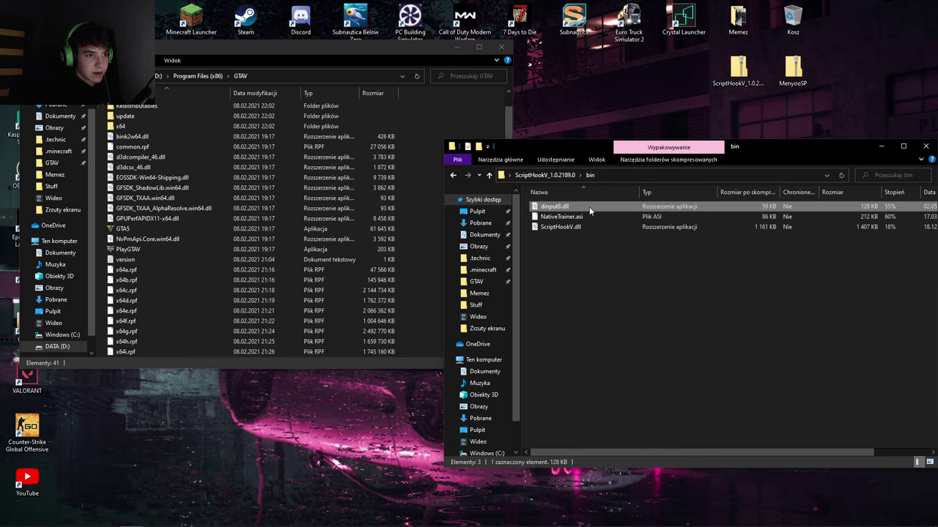
drag(590, 207, 476, 123)
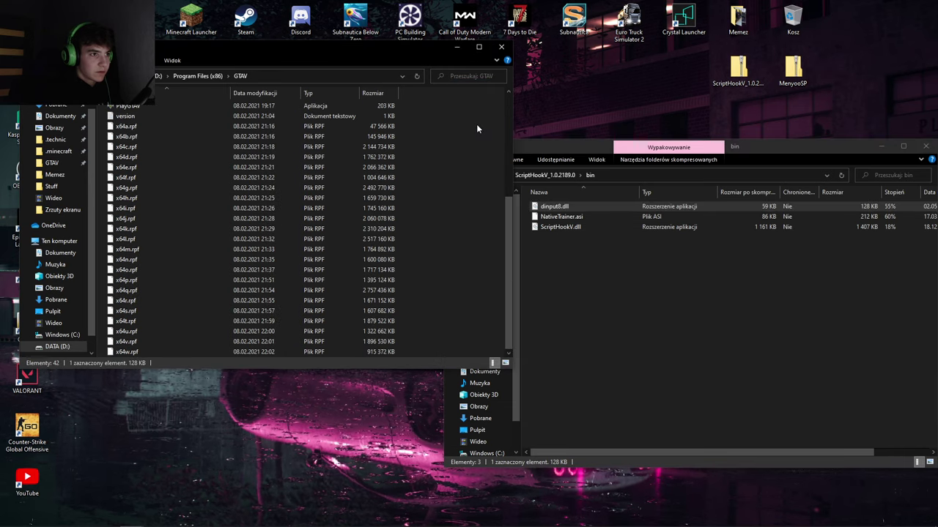
scroll(472, 172, up, 6)
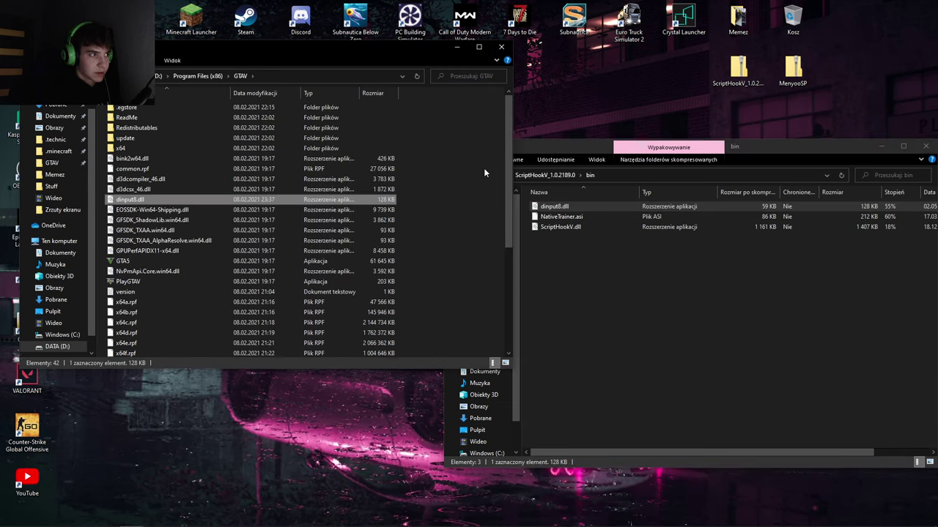
click(627, 310)
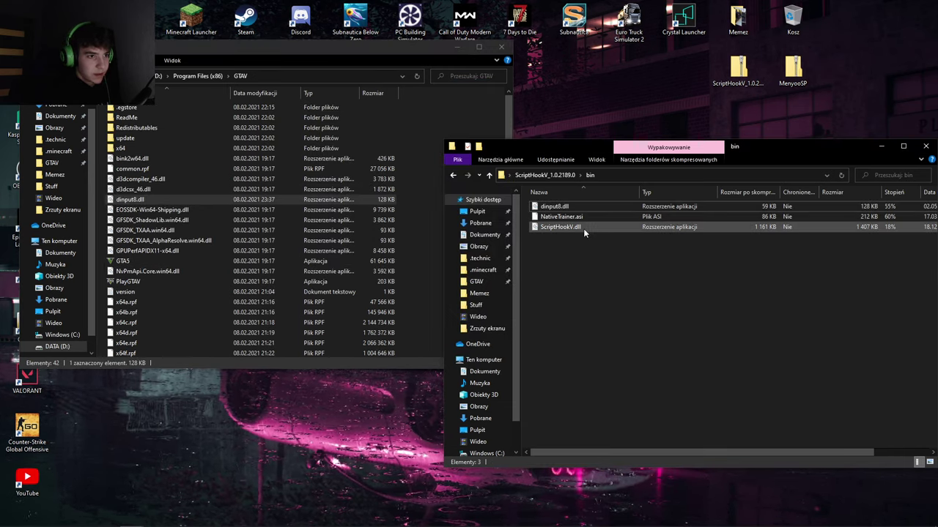
drag(599, 227, 436, 140)
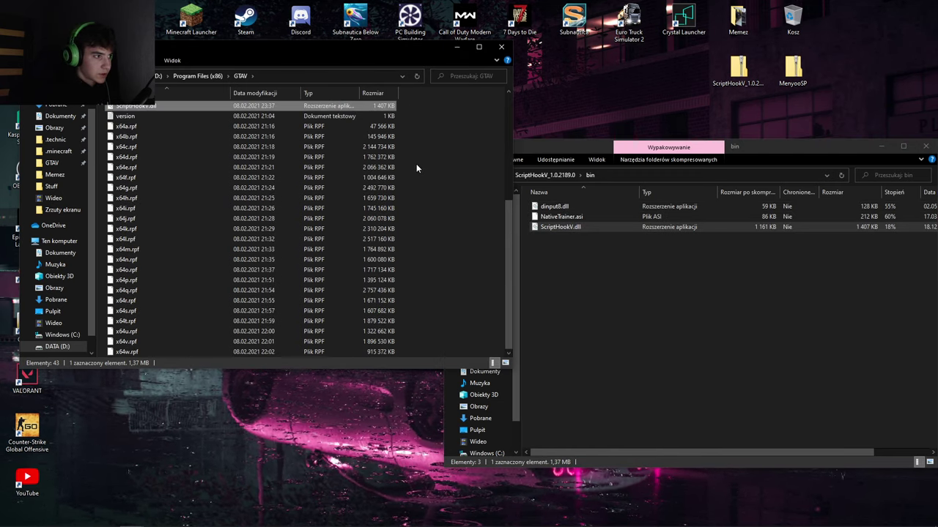
click(719, 332)
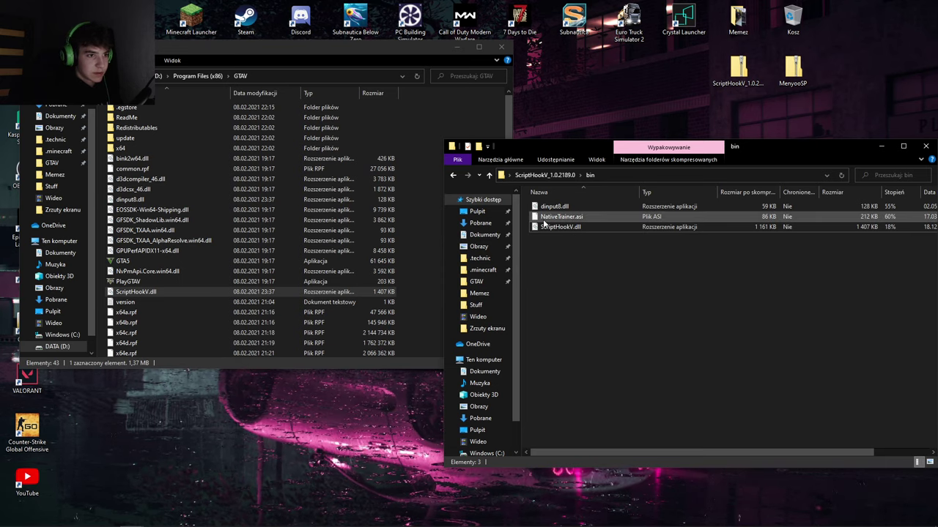
Step: Close the ScriptHookV archive window and delete the ScriptHookV archive from the desktop
drag(858, 144, 721, 145)
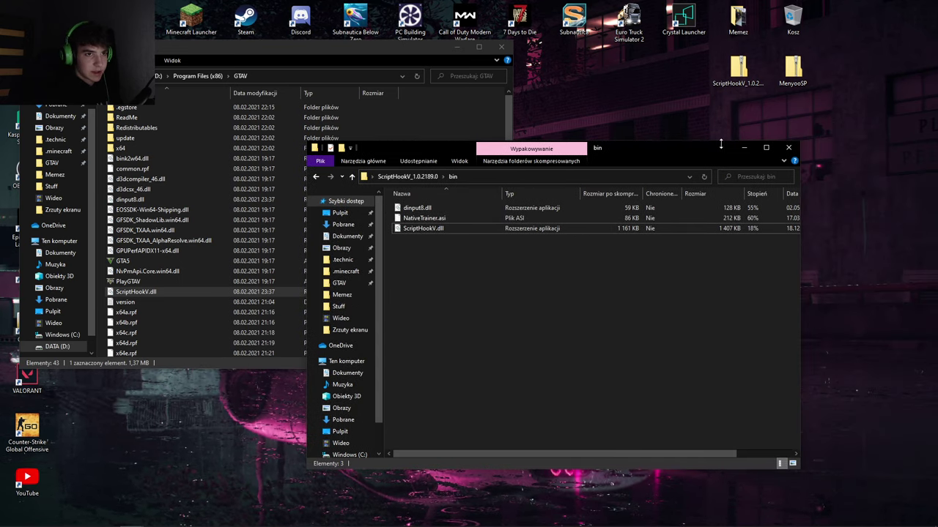
click(788, 147)
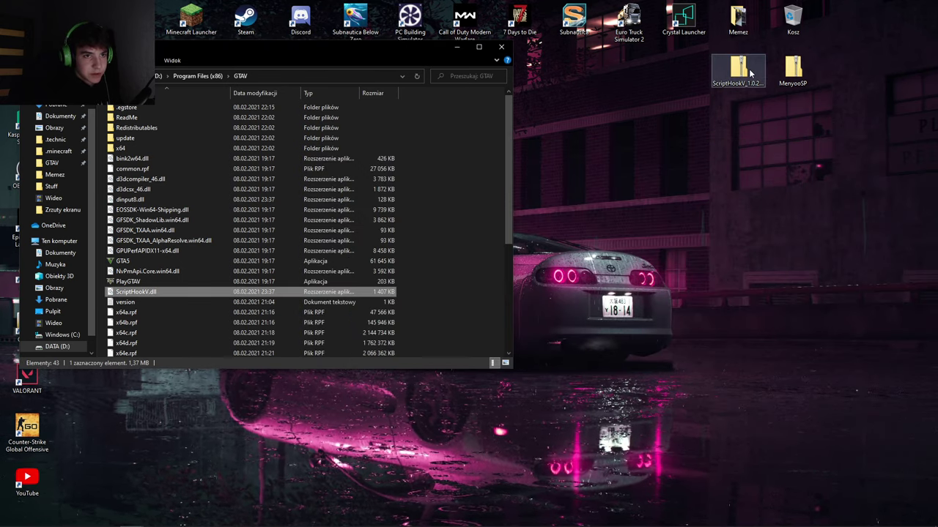
right_click(749, 71)
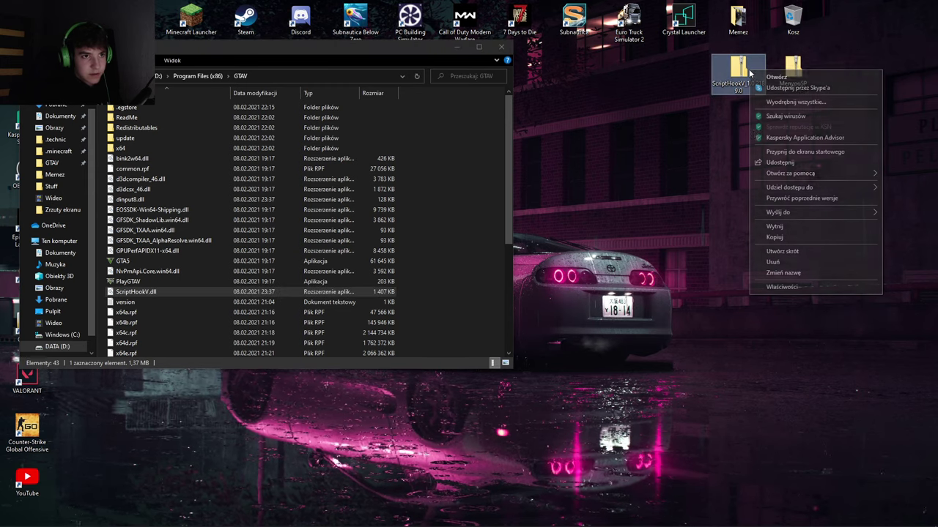
click(772, 261)
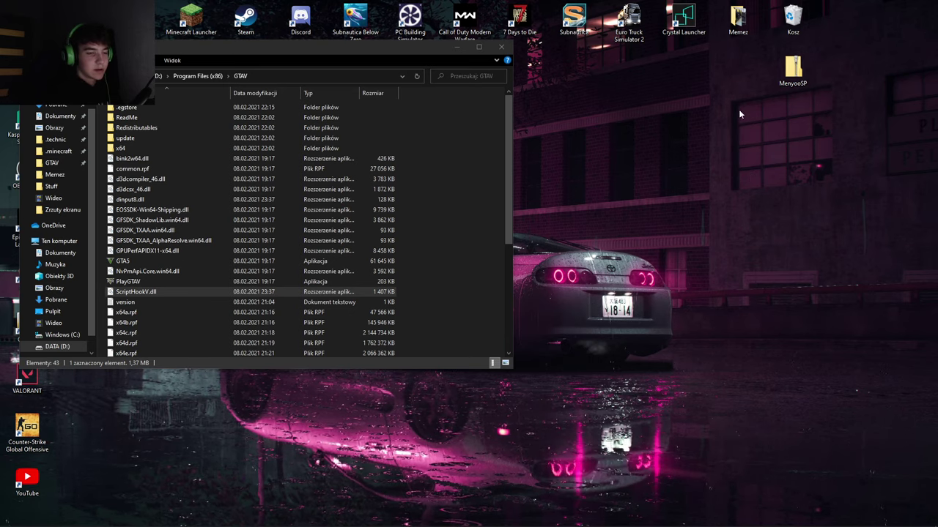
Step: Open the MenyooSP archive and copy the menyooStuff folder and Menyoo.asi into the GTAV folder
double_click(803, 68)
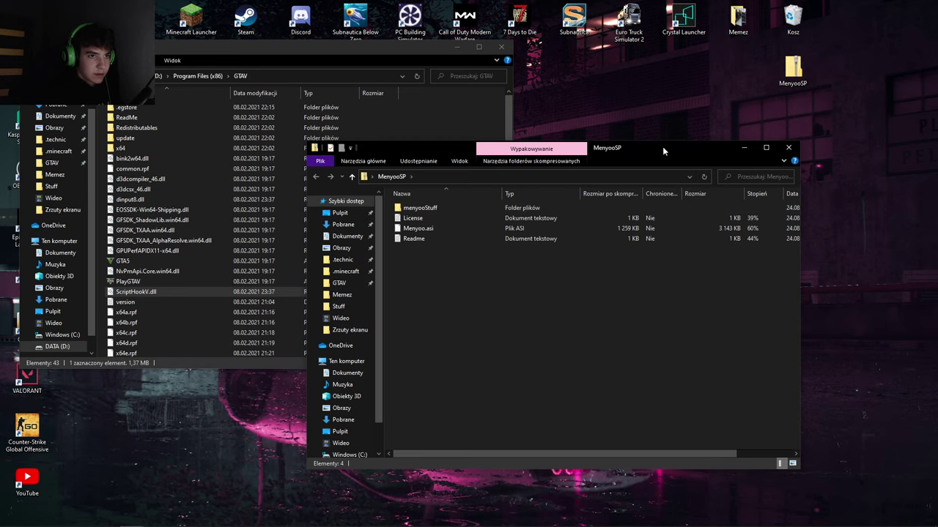
drag(647, 149, 774, 198)
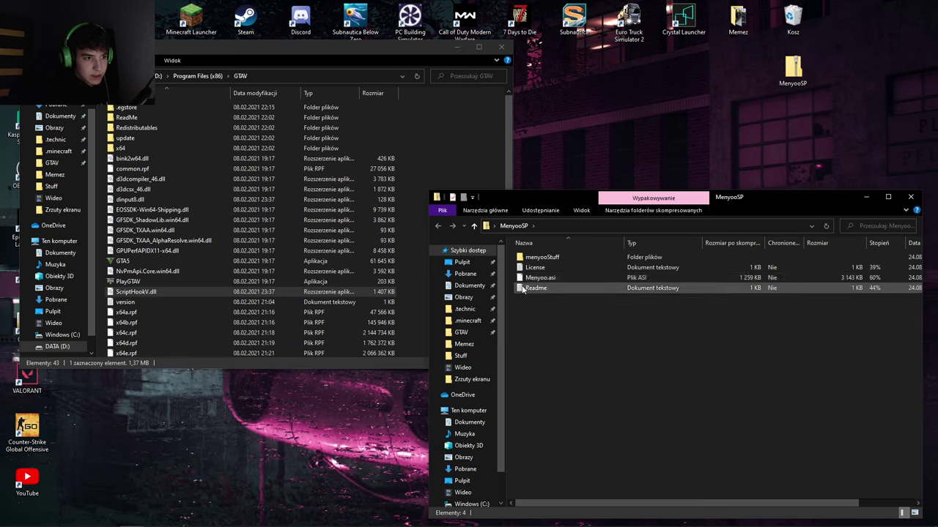
click(563, 257)
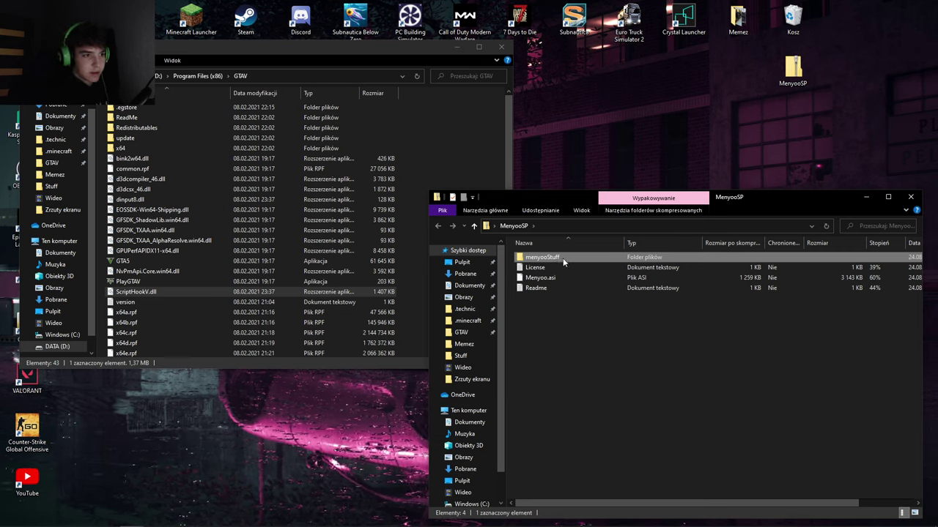
drag(570, 257, 473, 155)
click(564, 278)
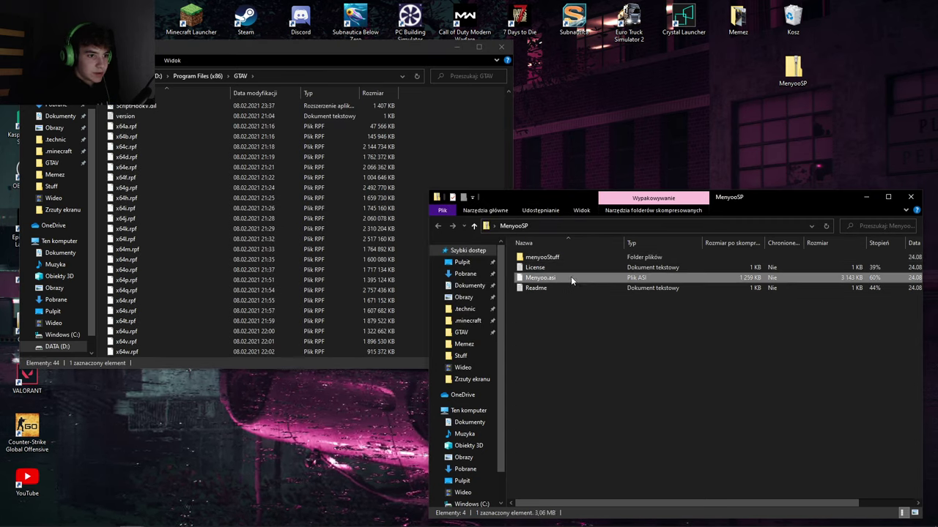
drag(573, 280, 460, 153)
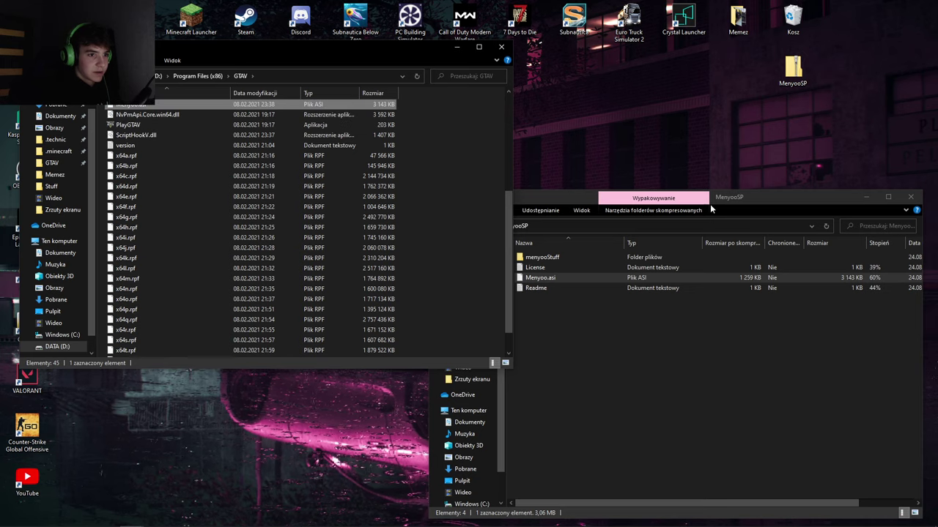
Step: Check the GTAV folder for the copied Menyoo files, then close the MenyooSP archive and game folder windows
click(768, 196)
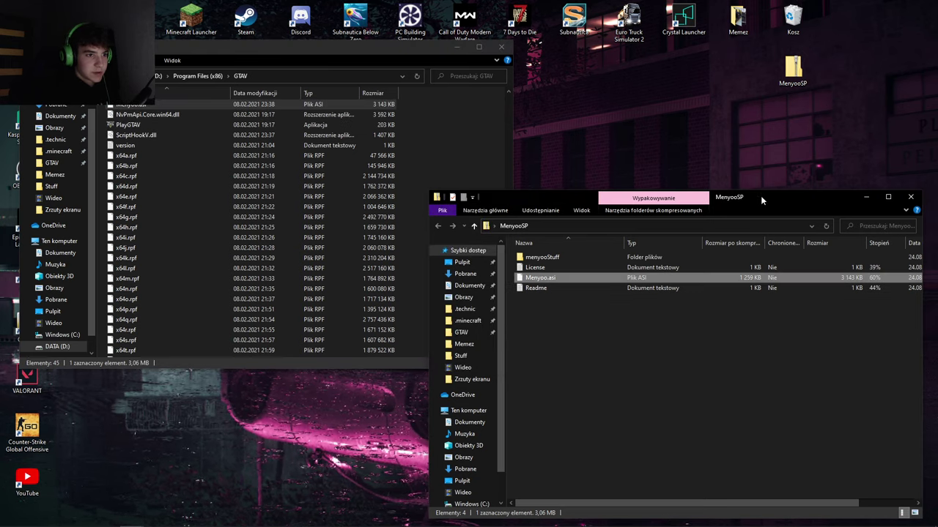
click(546, 269)
click(542, 289)
scroll(422, 152, down, 1)
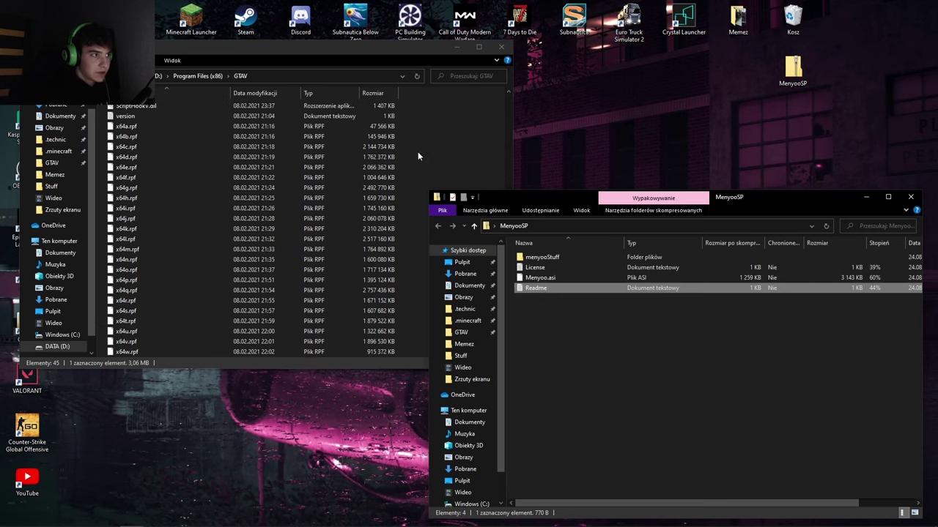
scroll(410, 147, up, 7)
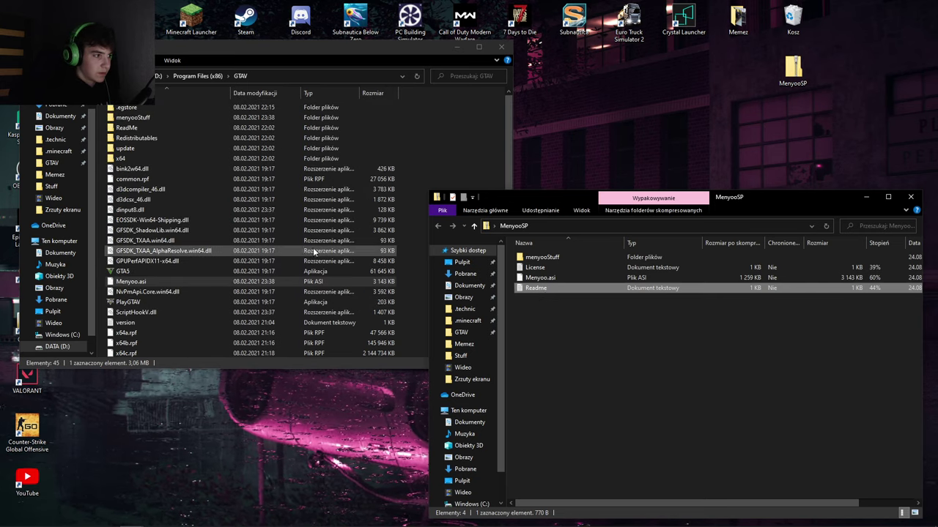
click(550, 278)
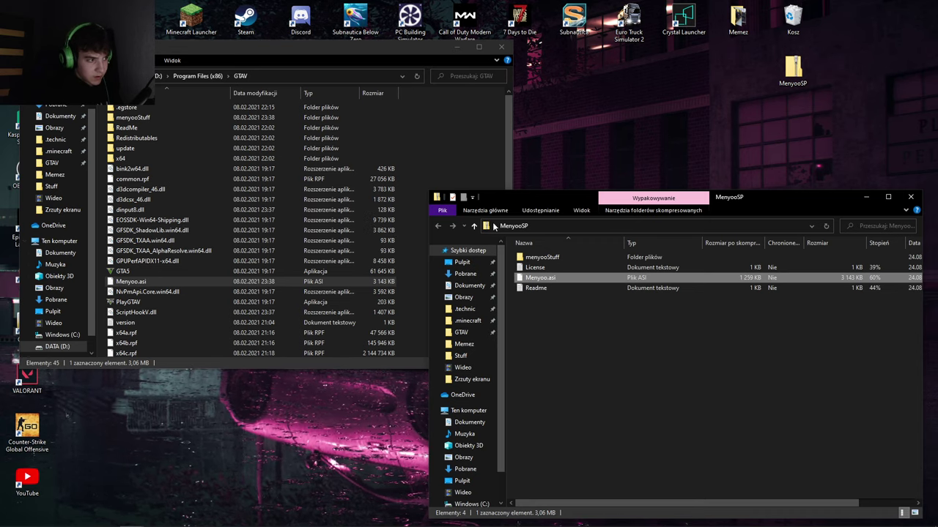
drag(737, 203, 550, 174)
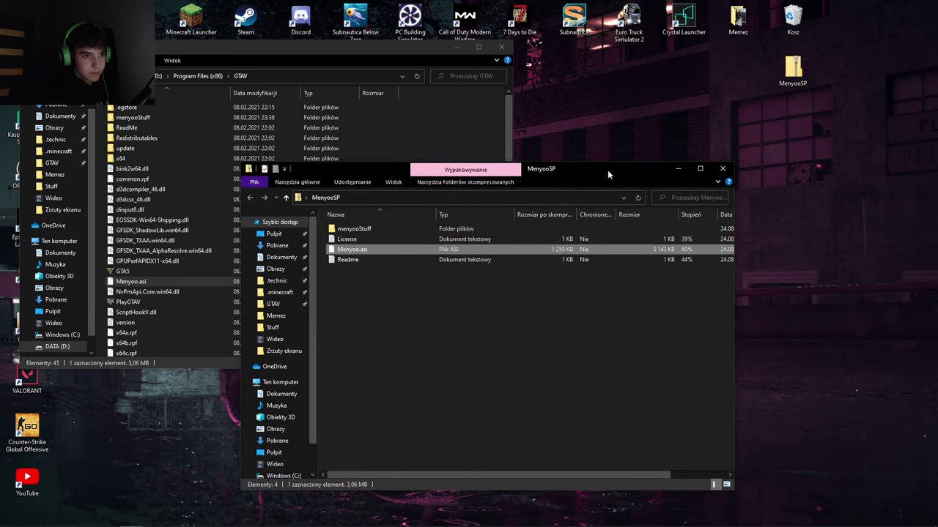
click(717, 173)
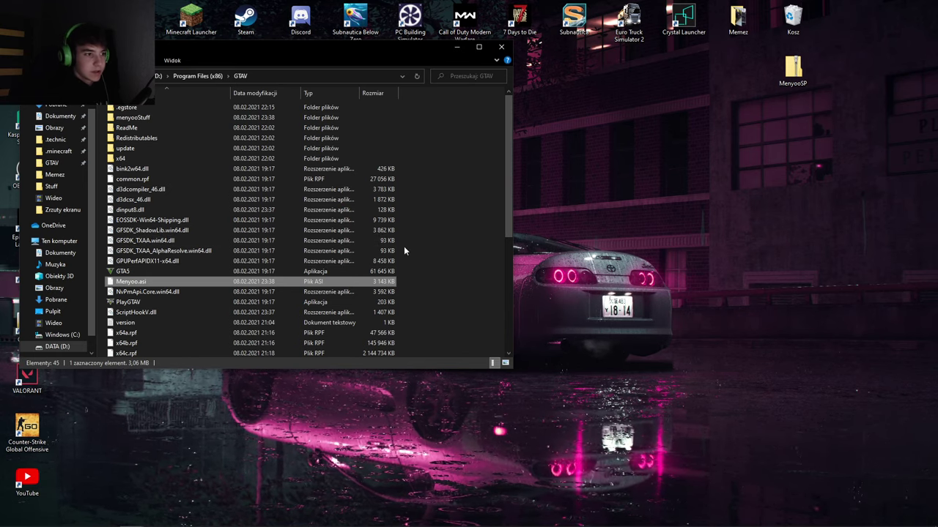
click(504, 56)
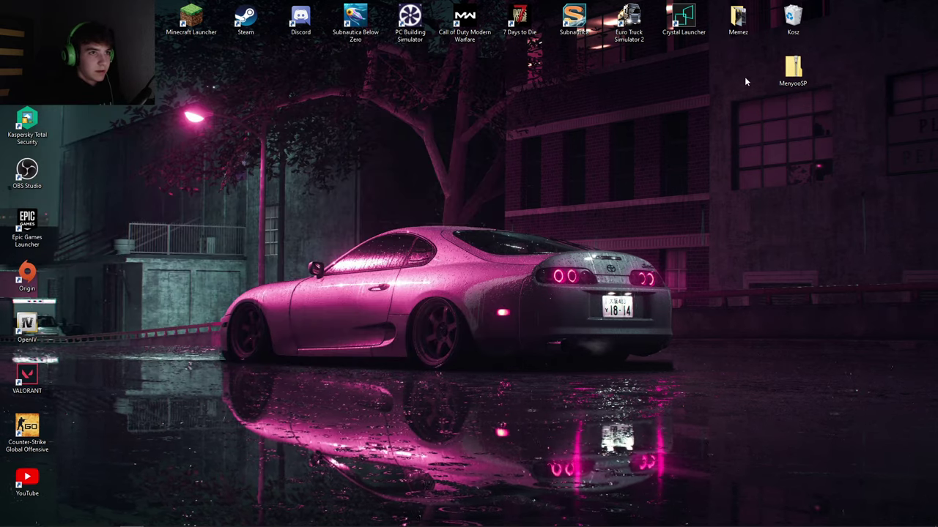
Step: Delete the MenyooSP archive from the desktop
right_click(802, 76)
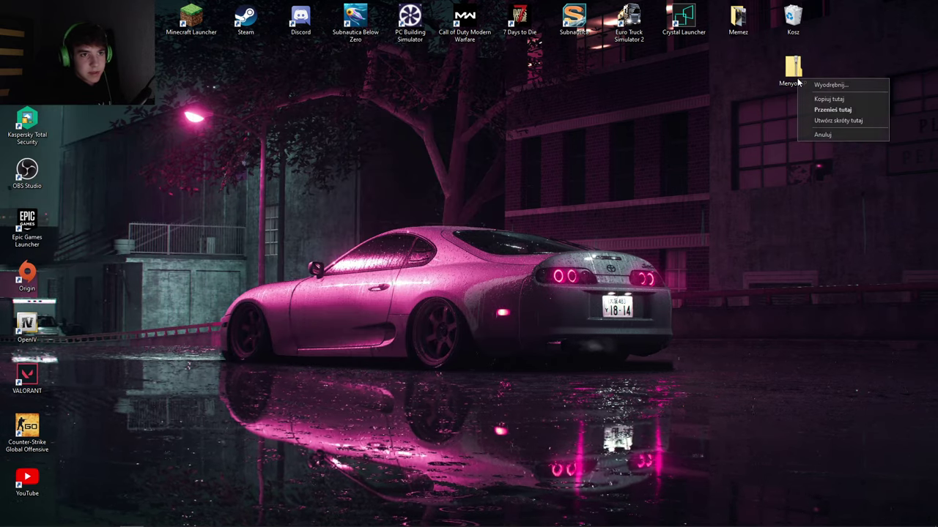
click(802, 73)
right_click(801, 73)
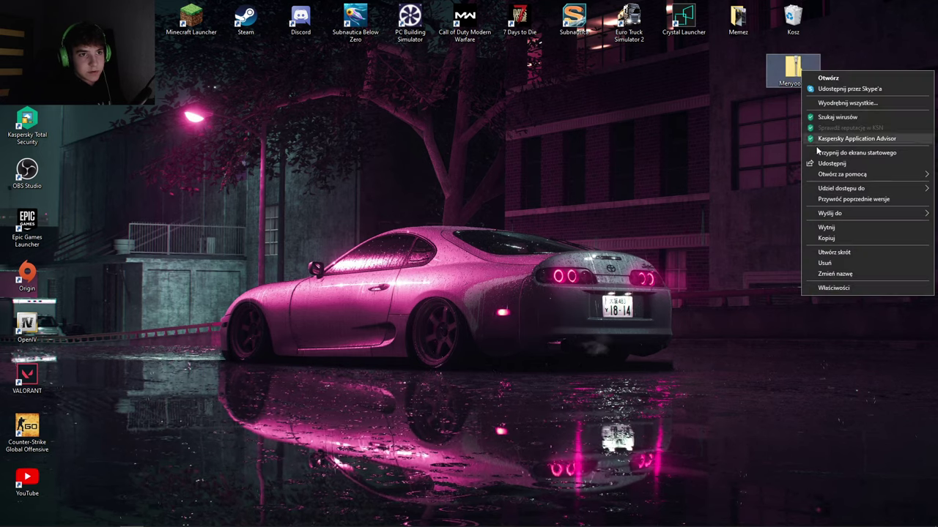
click(836, 267)
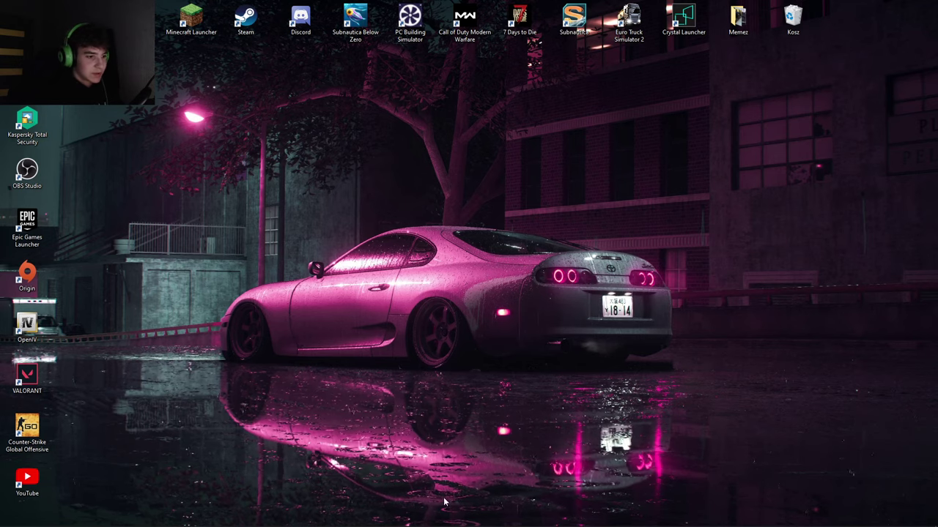
Step: Restore the MenyooSP and ScriptHookV_1.0.2189.0 archives from the Recycle Bin and place them side by side in an empty desktop area
mouse_move(183, 523)
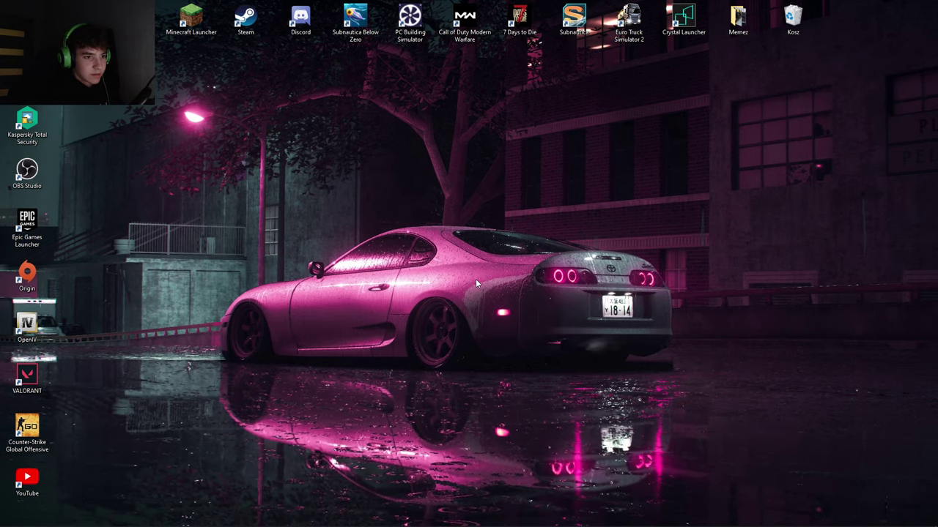
mouse_move(176, 504)
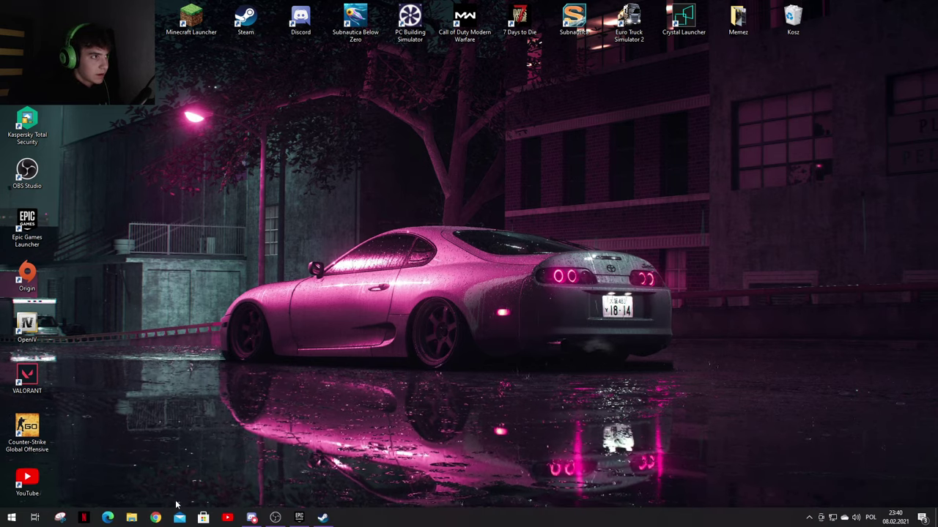
double_click(791, 19)
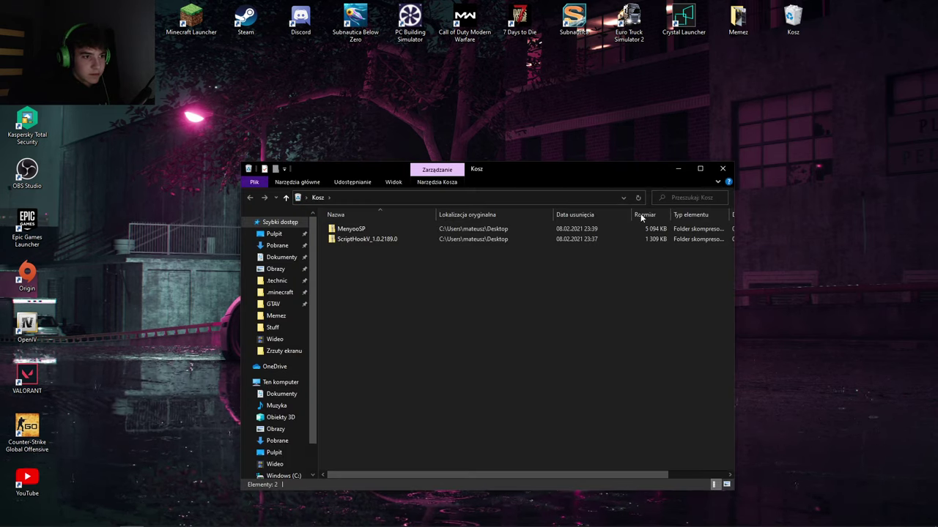
drag(347, 266, 363, 230)
right_click(368, 228)
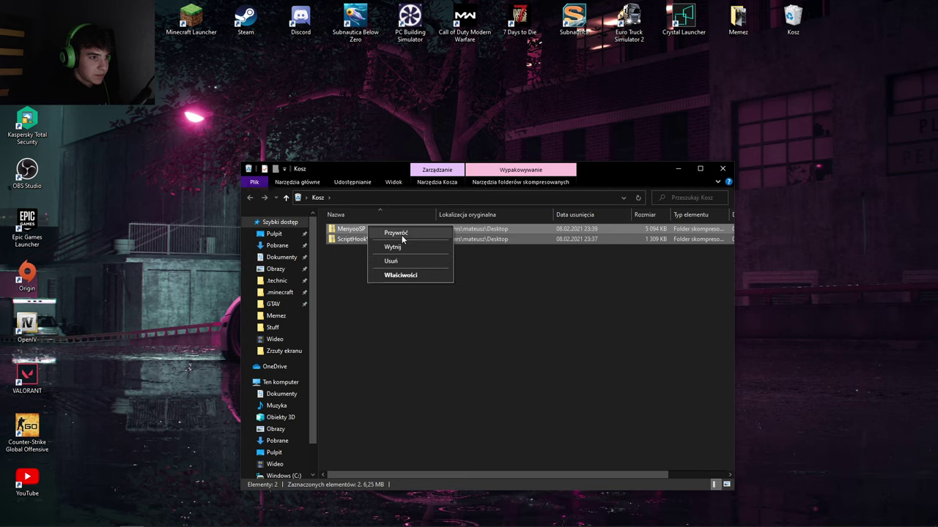
click(396, 233)
click(722, 169)
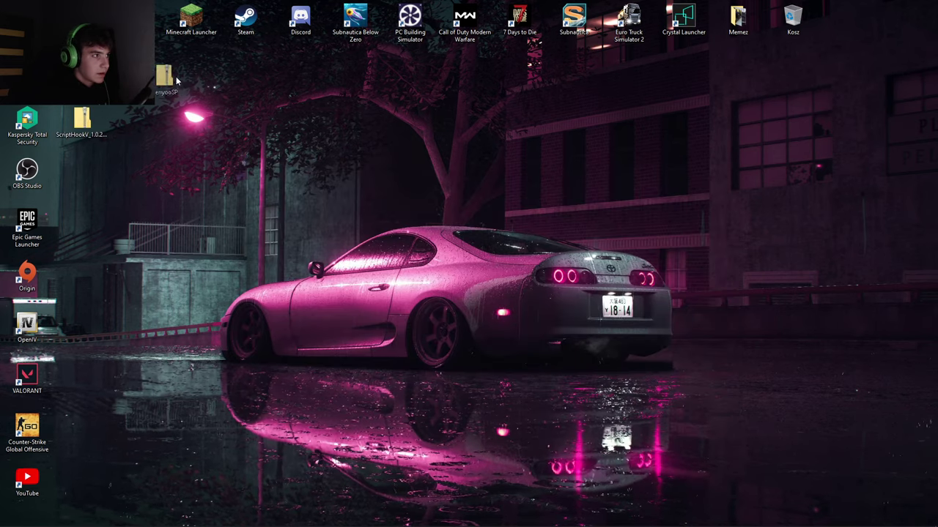
drag(70, 139, 343, 144)
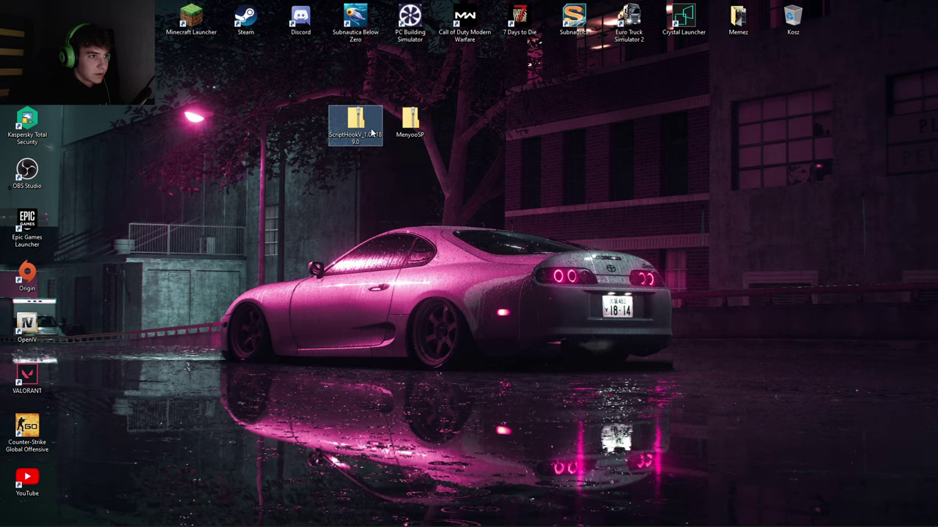
Step: Open the bin folder inside the ScriptHookV_1.0.2189.0 archive and arrange its window beside the GTAV game folder
double_click(370, 133)
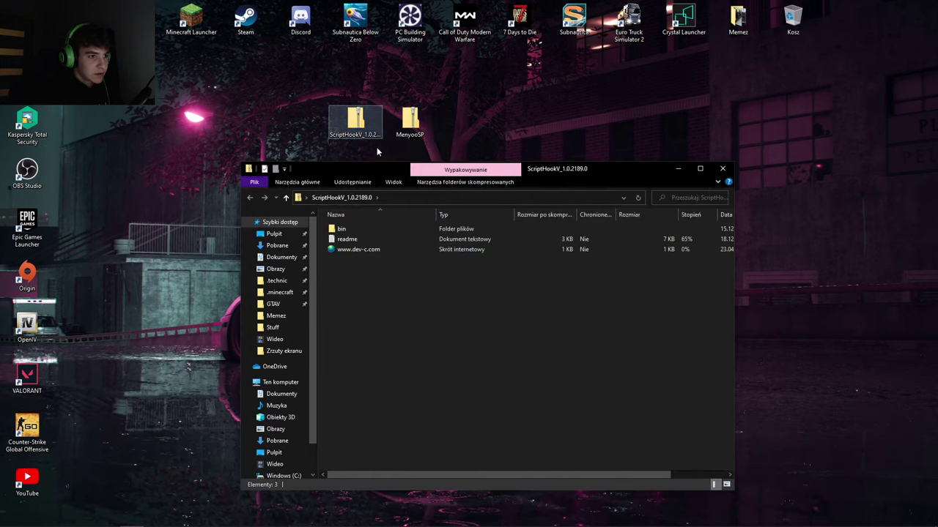
double_click(356, 226)
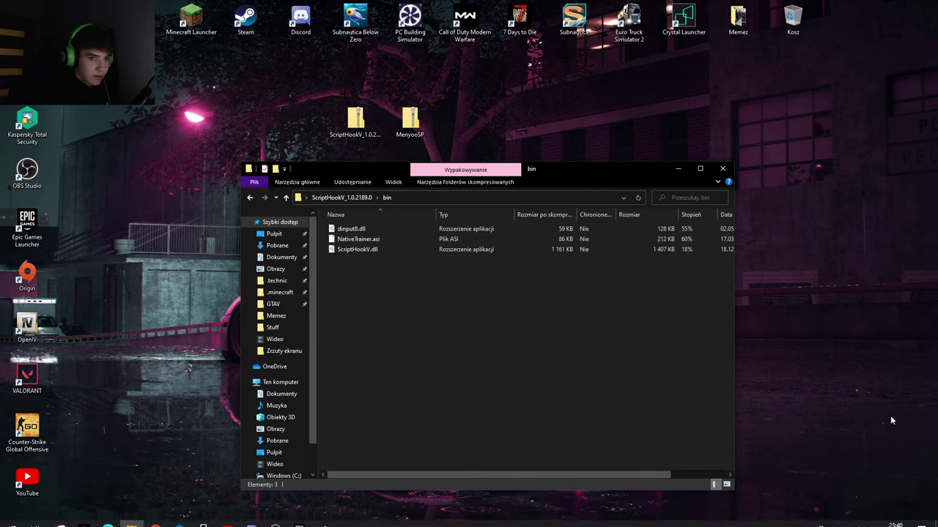
key(super+Left)
click(632, 145)
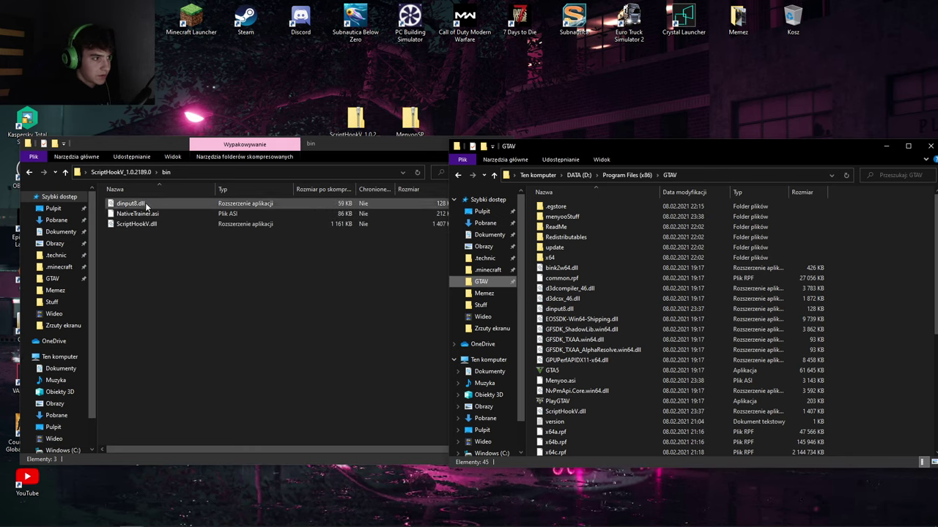
Step: Delete NativeTrainer.asi from the ScriptHookV archive's bin folder
click(149, 203)
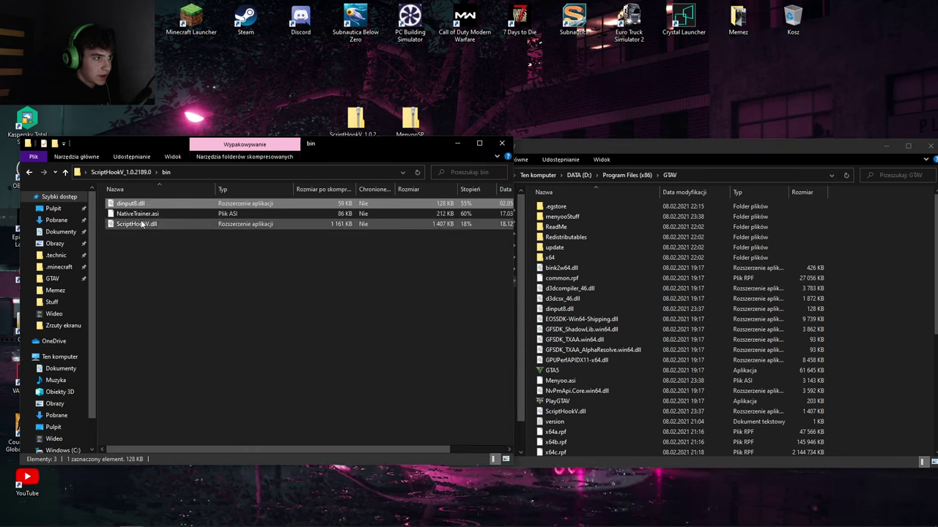
click(146, 214)
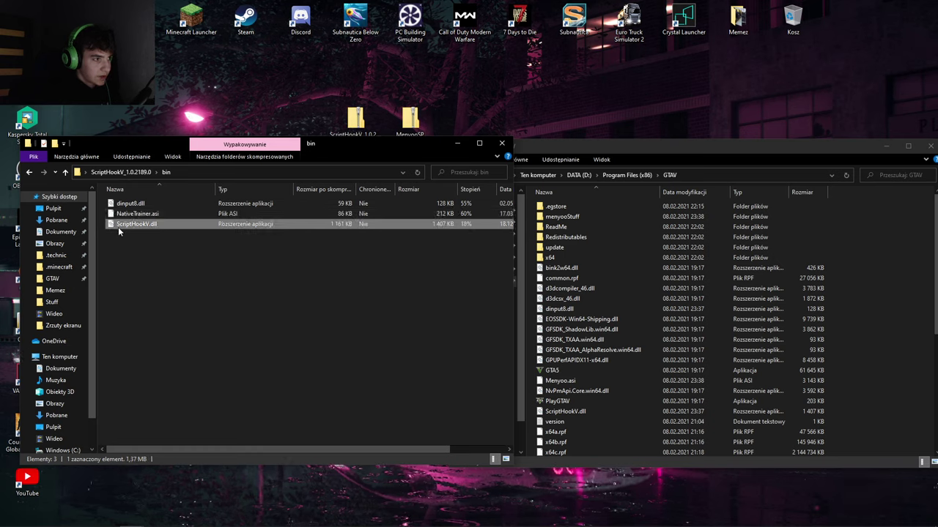
right_click(137, 217)
click(159, 261)
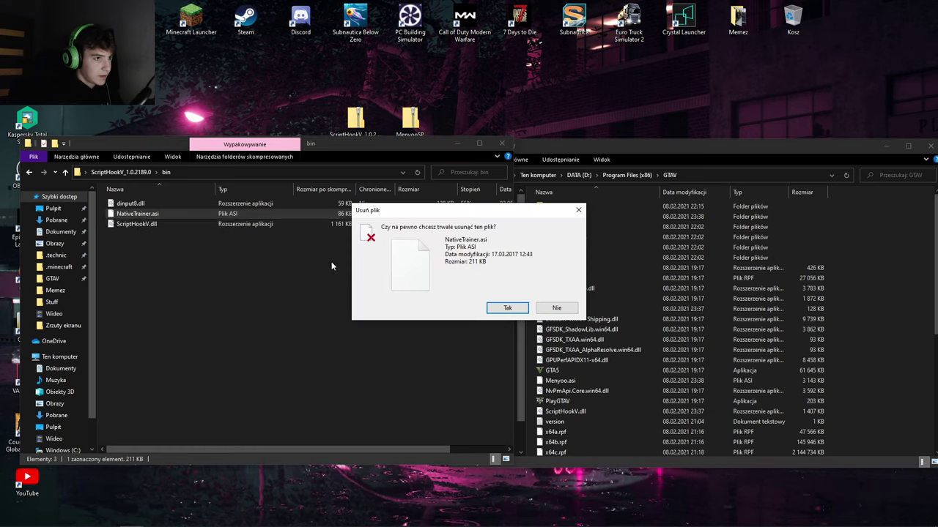